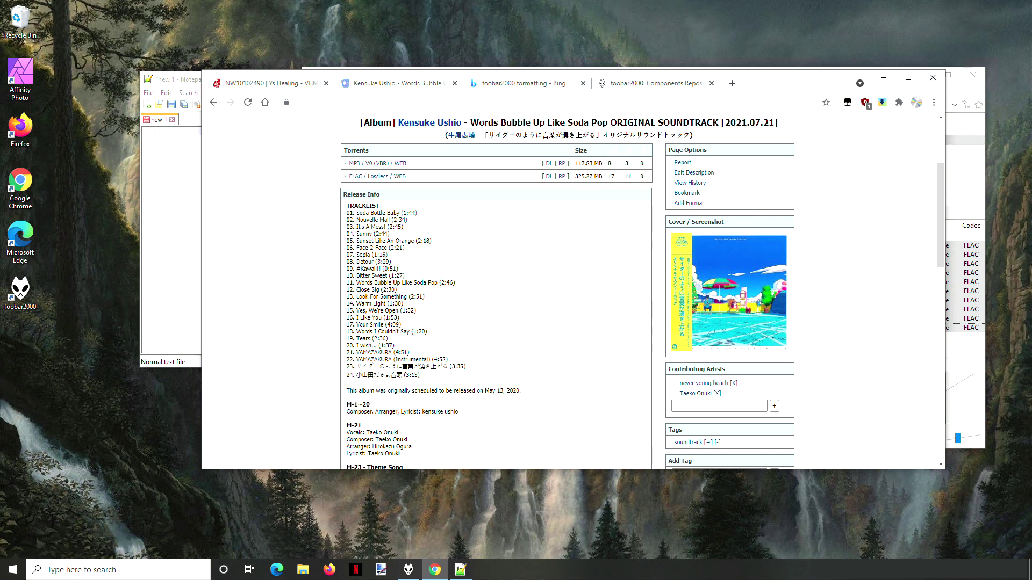
- View the Text Tools component's web page and check for Text Tools among the installed components in foobar2000's preferences
click(675, 85)
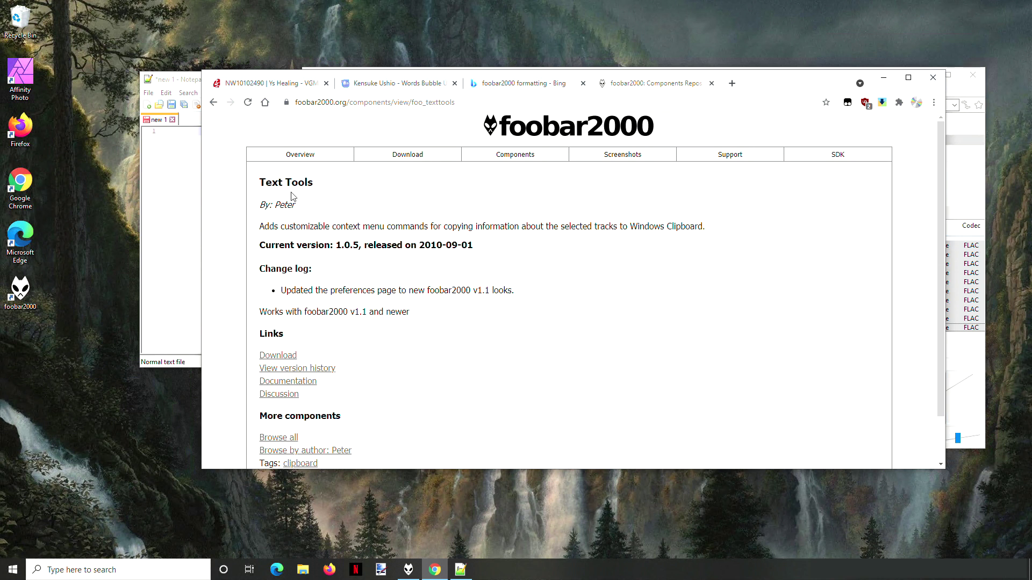
click(980, 98)
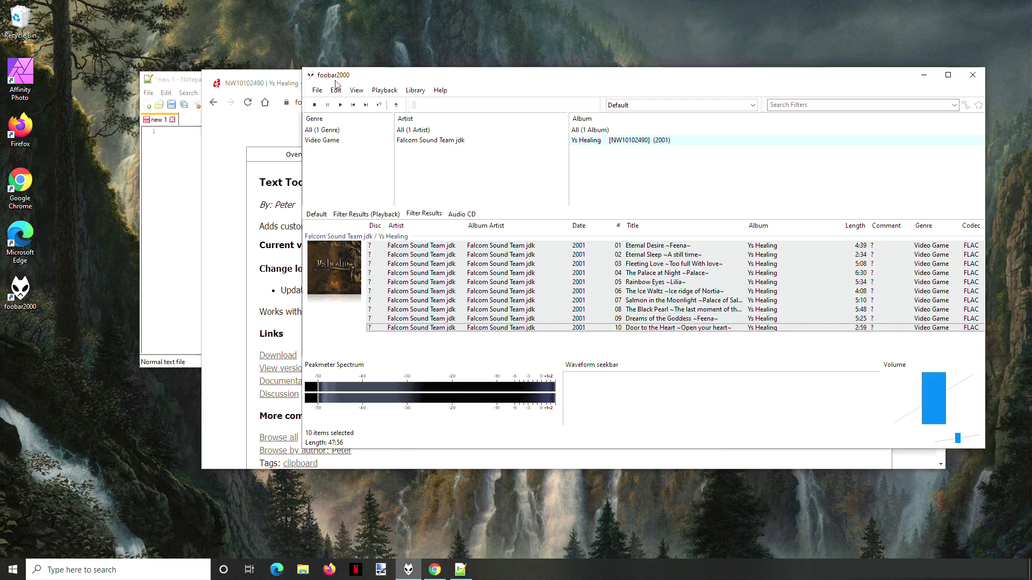
click(318, 90)
click(347, 208)
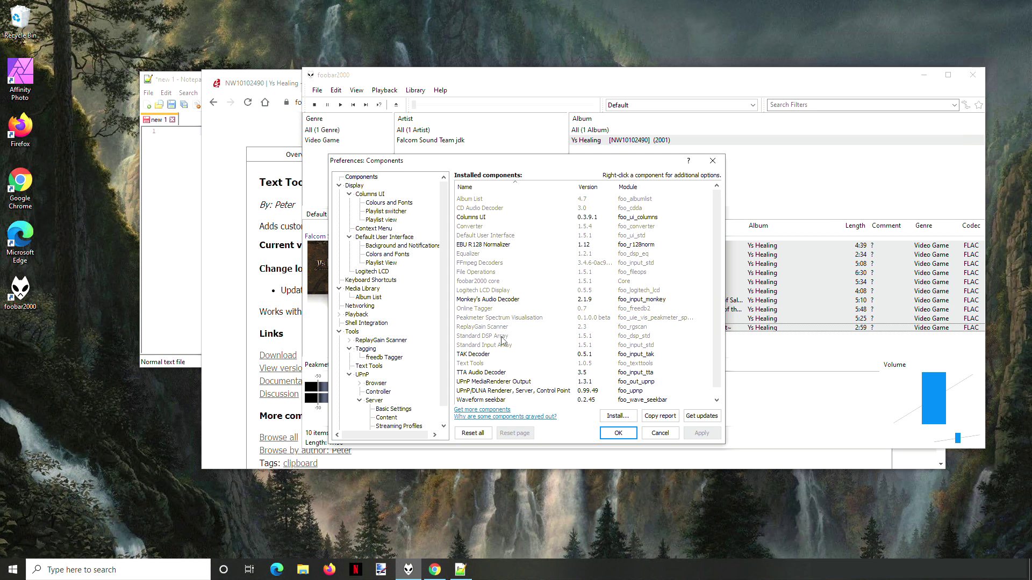
click(472, 364)
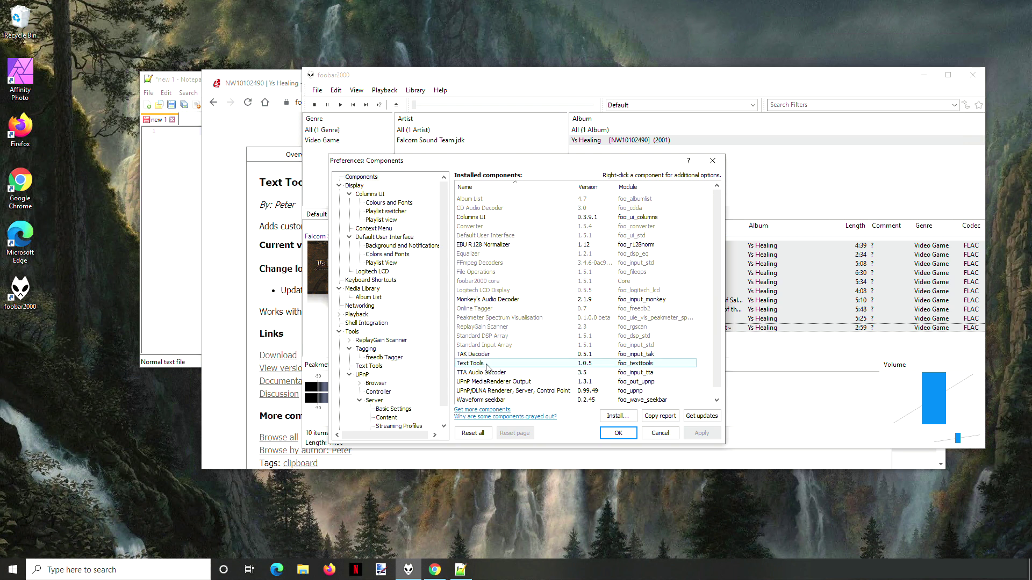
click(625, 436)
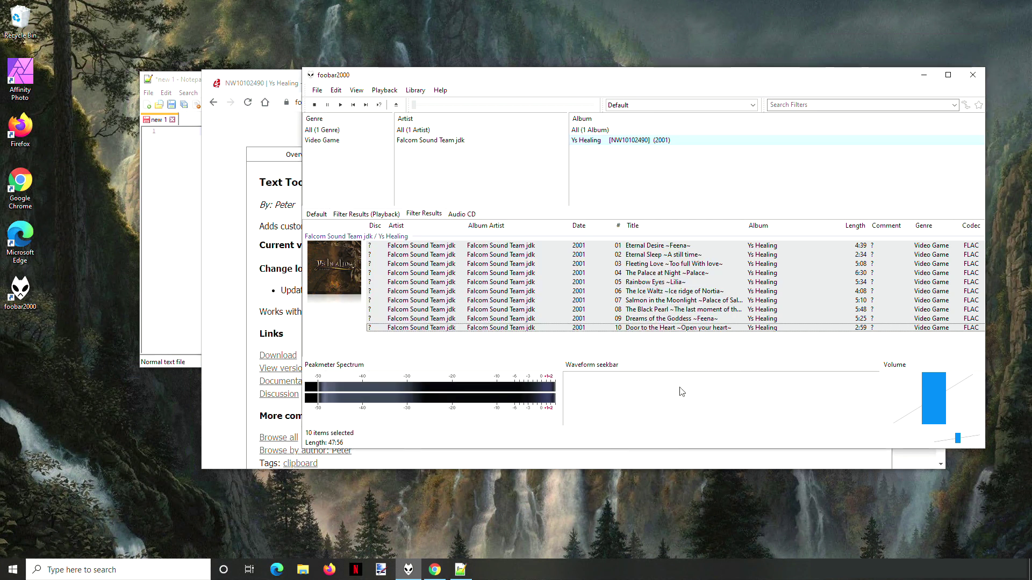
- Select all ten tracks of the Ys Healing album and open the customization of the Text Tools copy commands
click(632, 247)
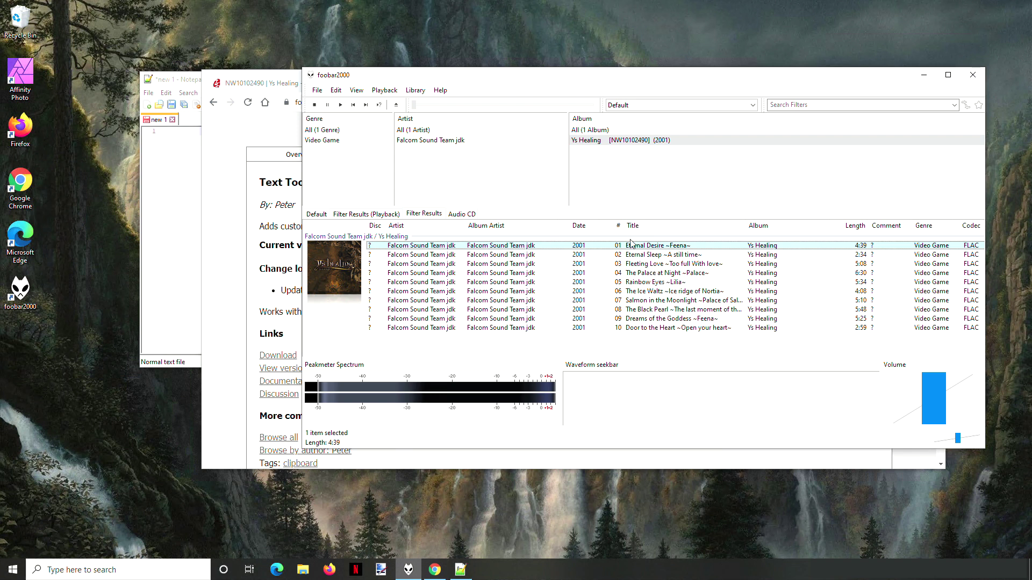
shift+click(647, 329)
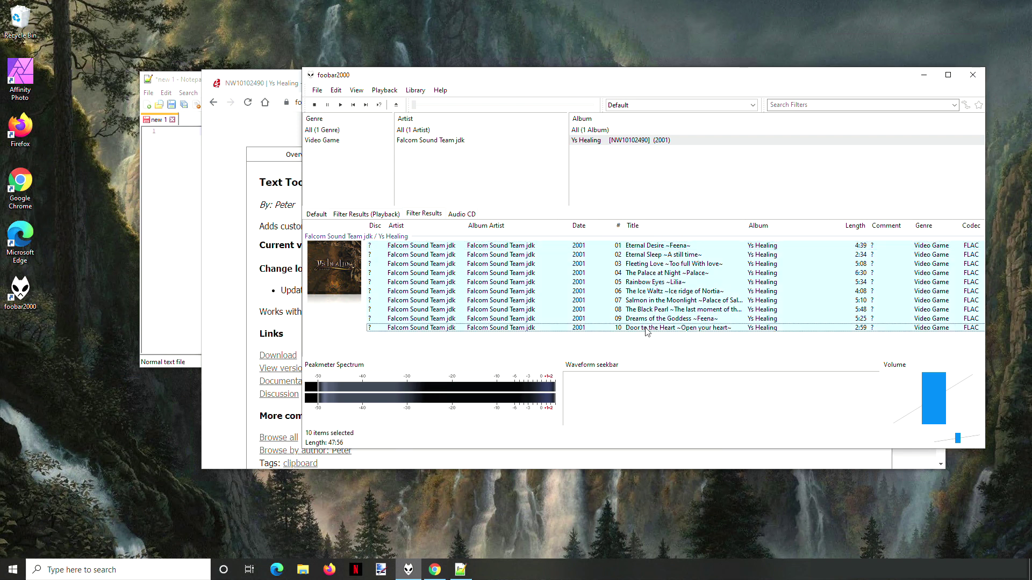
click(631, 248)
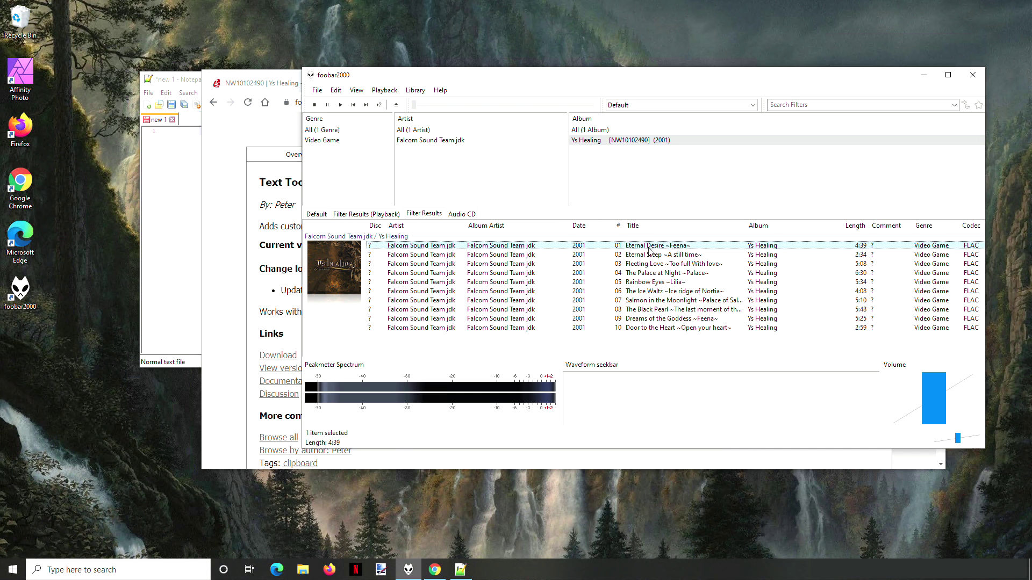
shift+click(638, 328)
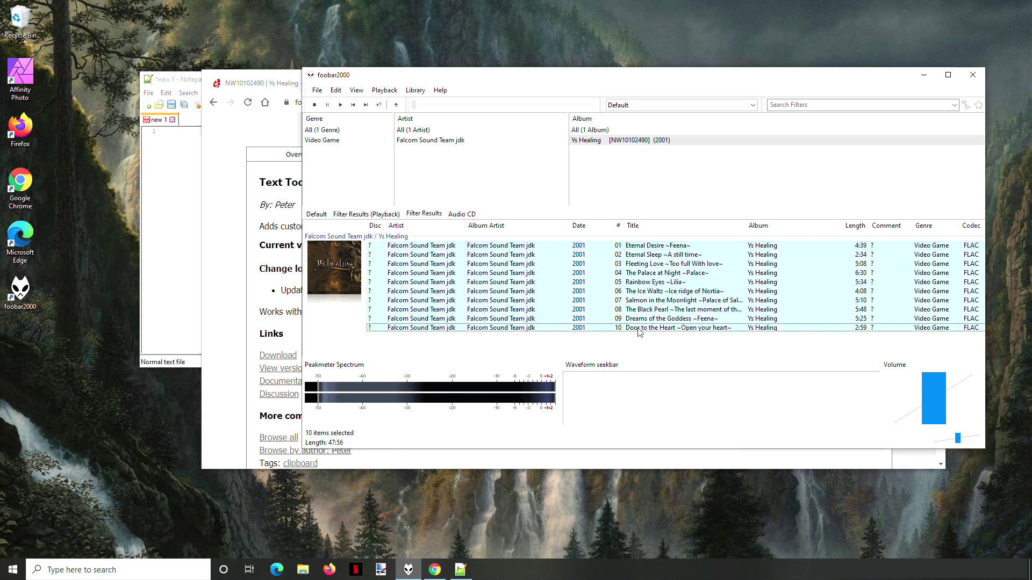
right_click(639, 332)
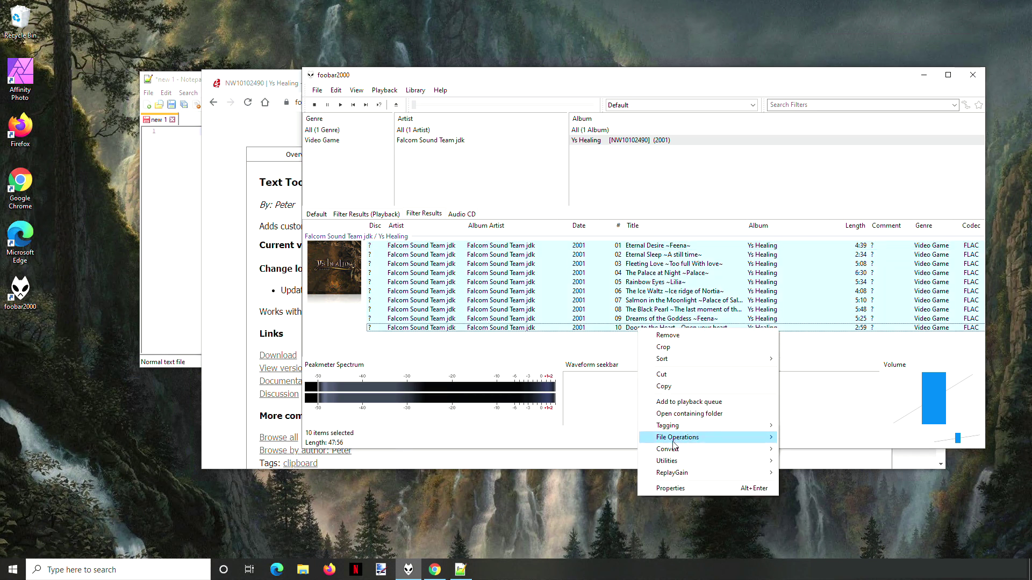
mouse_move(715, 461)
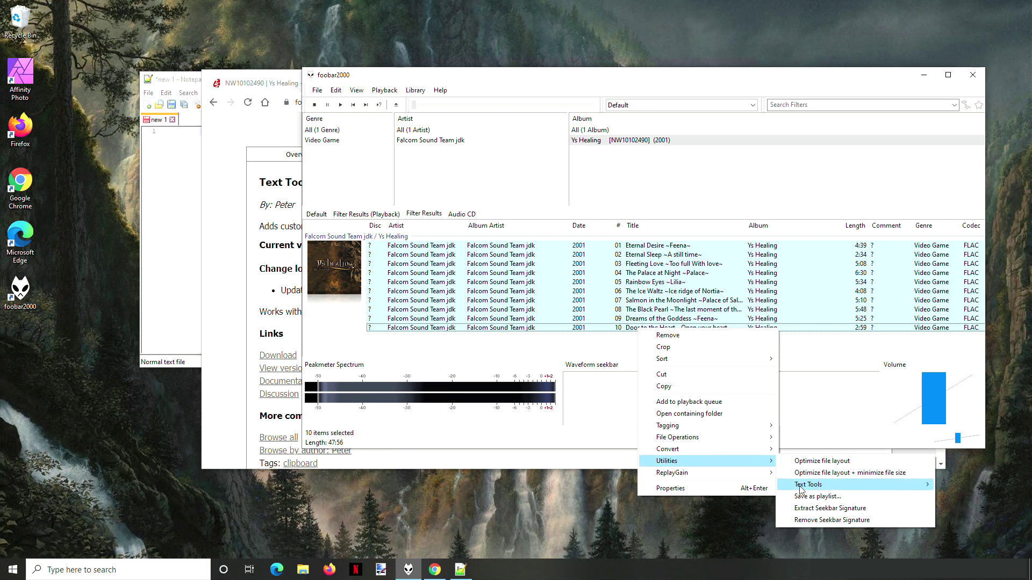
mouse_move(802, 487)
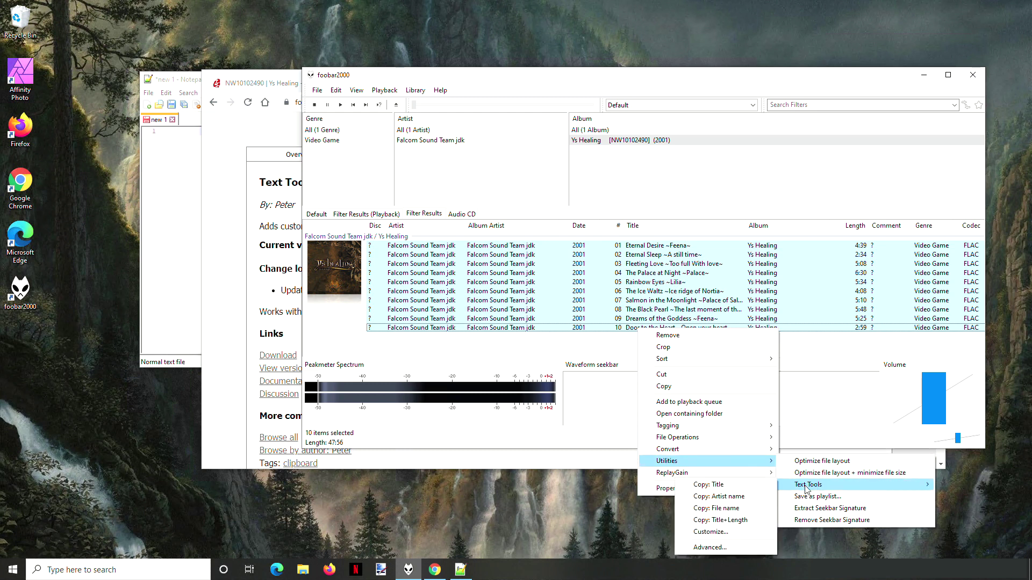
click(717, 532)
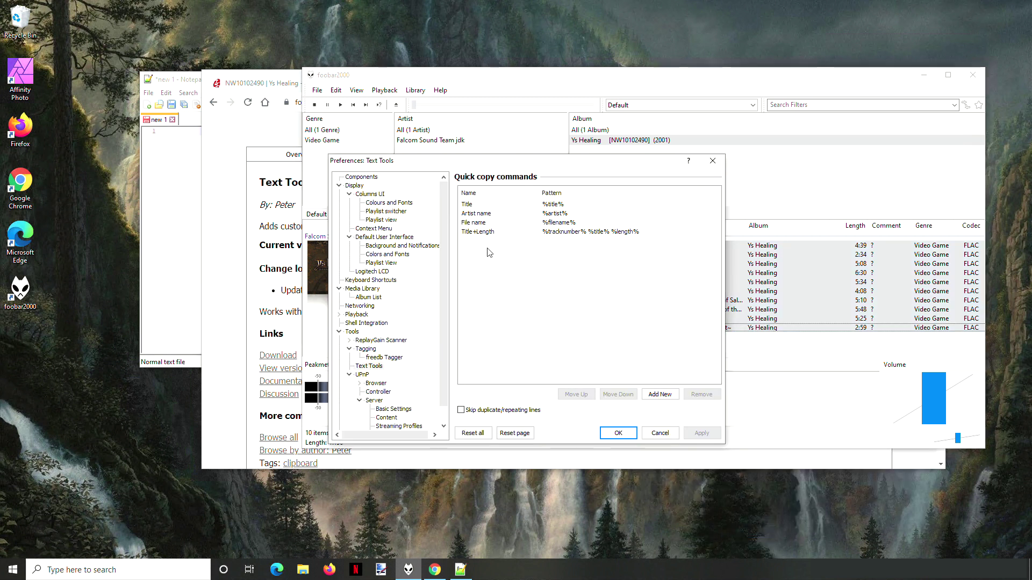
- Add a quick copy command named Title+Length(Time) with %tracknumber% as the start of its pattern
click(658, 394)
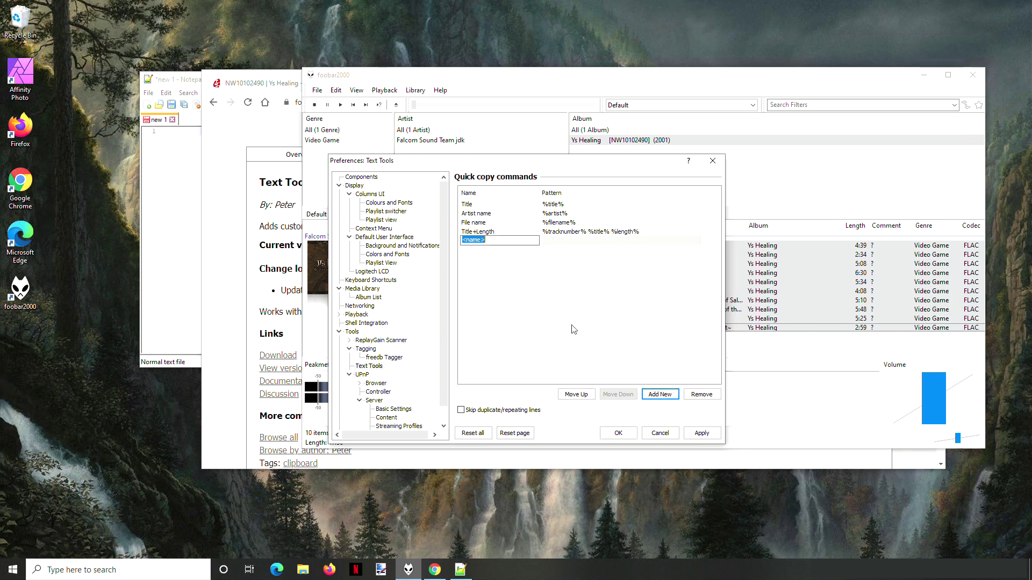
text(Title+Length(Time)
click(559, 243)
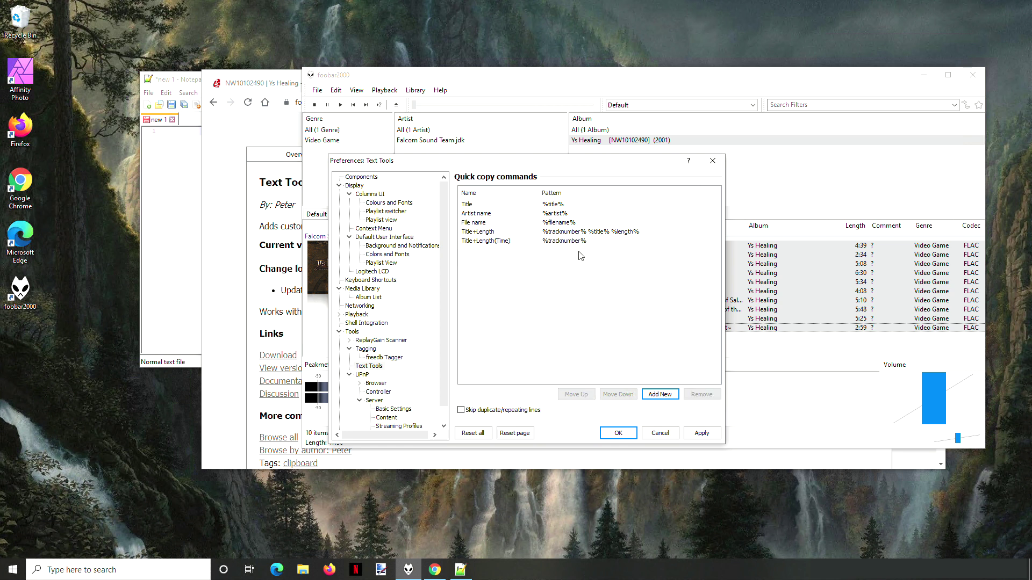
click(579, 254)
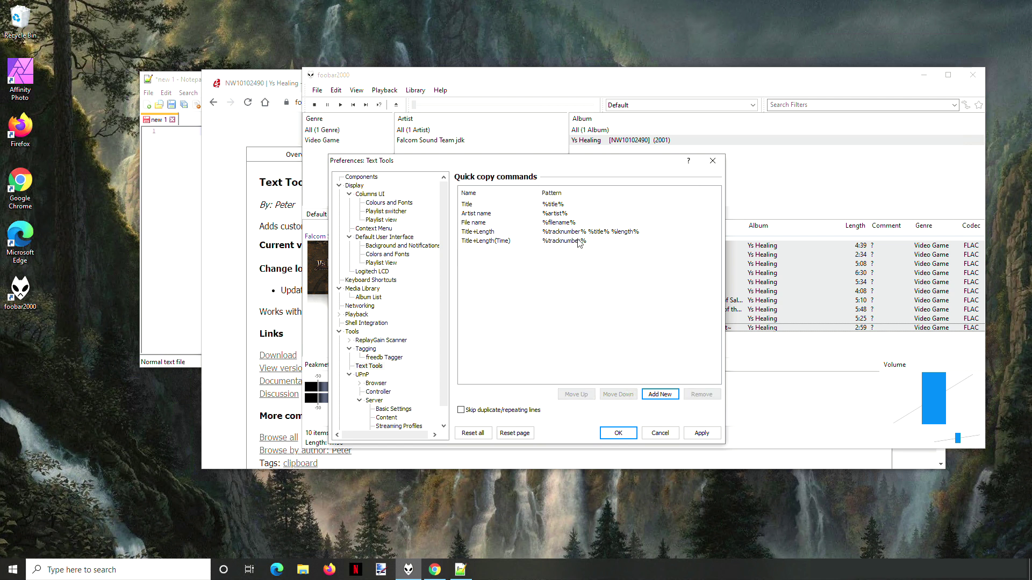
- In Chrome, open the Foobar2000 Title Formatting Reference from the Bing results and look through its contents for track info fields
click(434, 569)
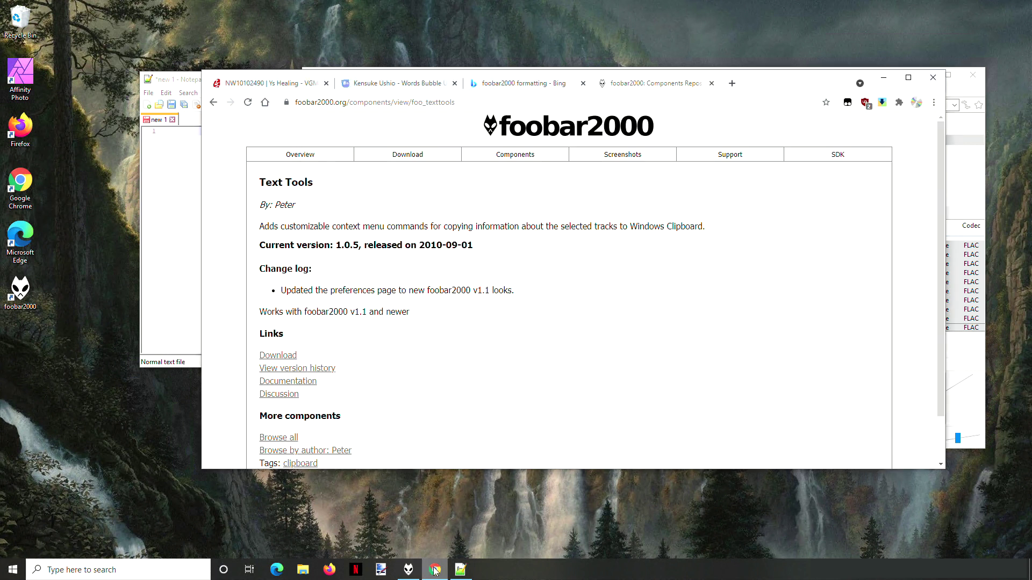
click(506, 84)
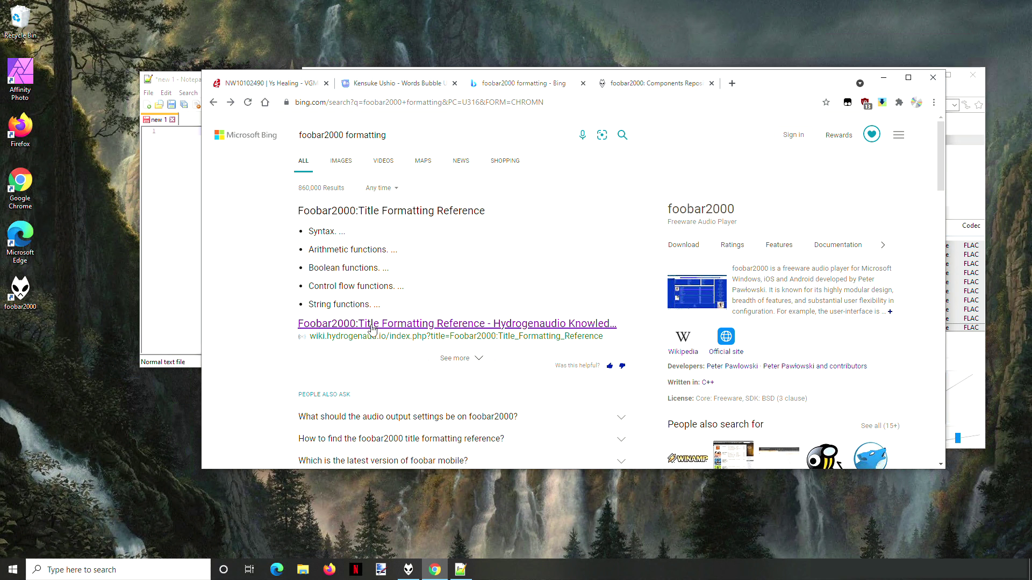
click(372, 328)
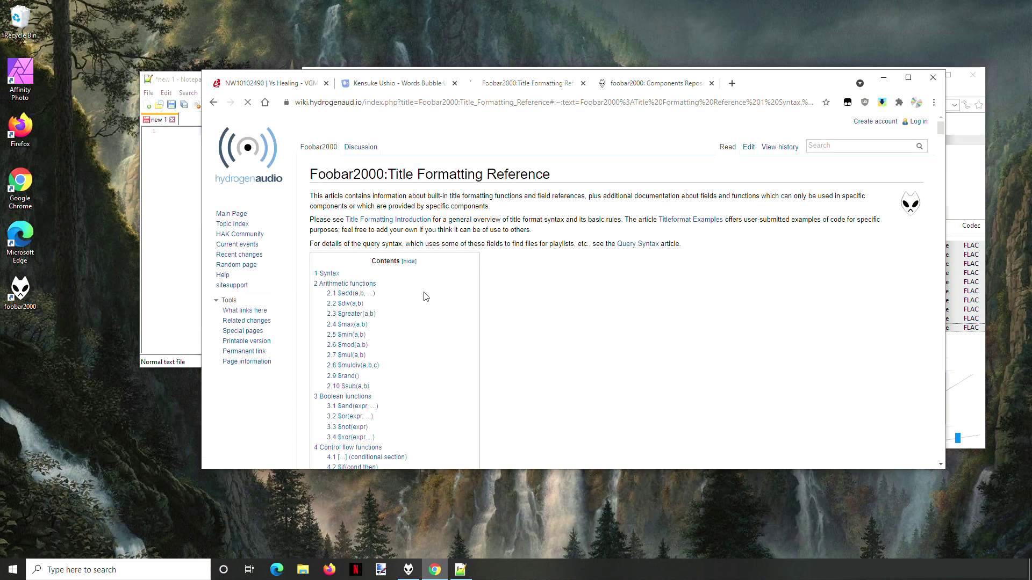
scroll(383, 321, down, 4)
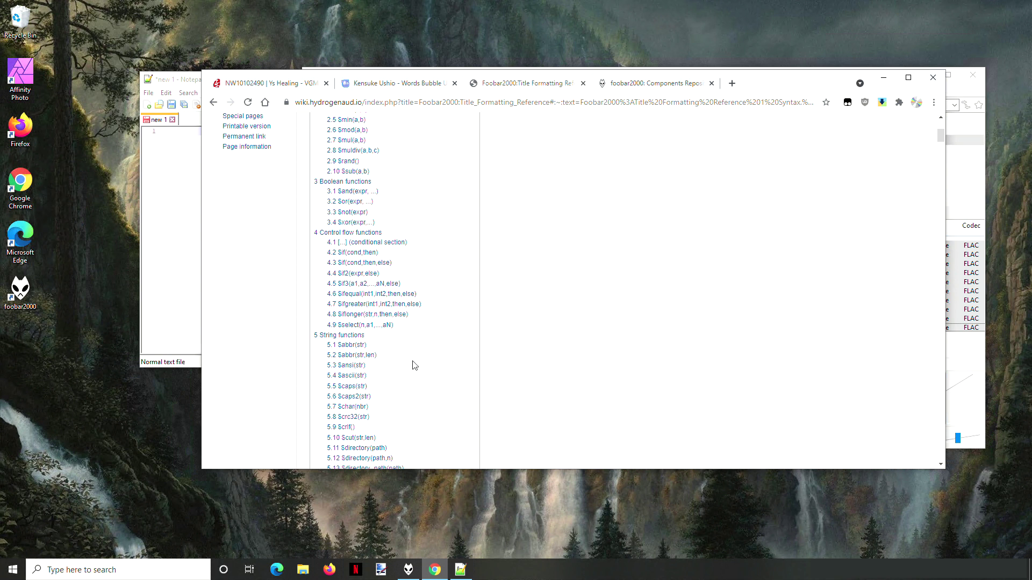
scroll(379, 359, down, 1)
scroll(379, 359, down, 2)
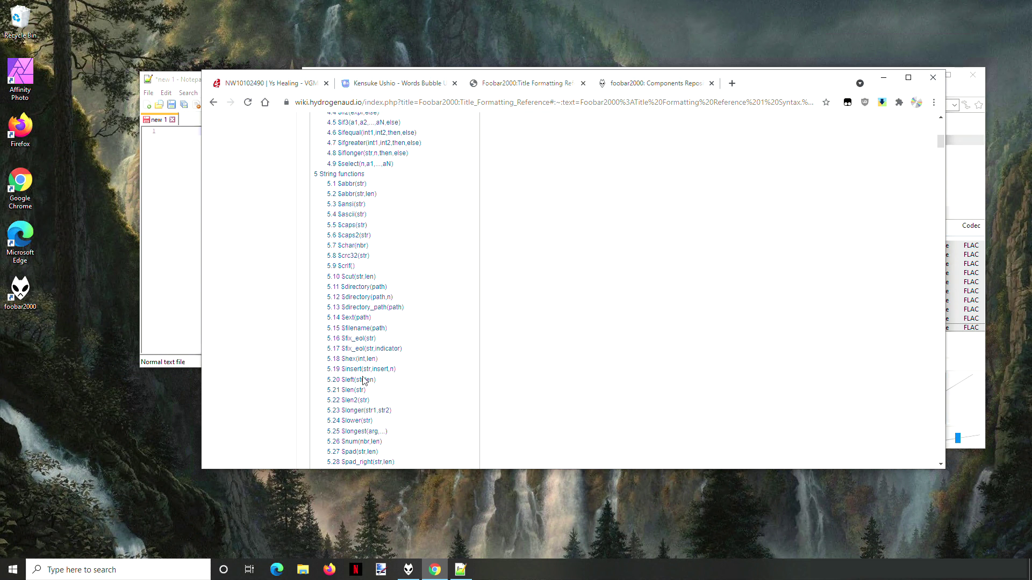
scroll(404, 392, down, 3)
scroll(402, 366, down, 10)
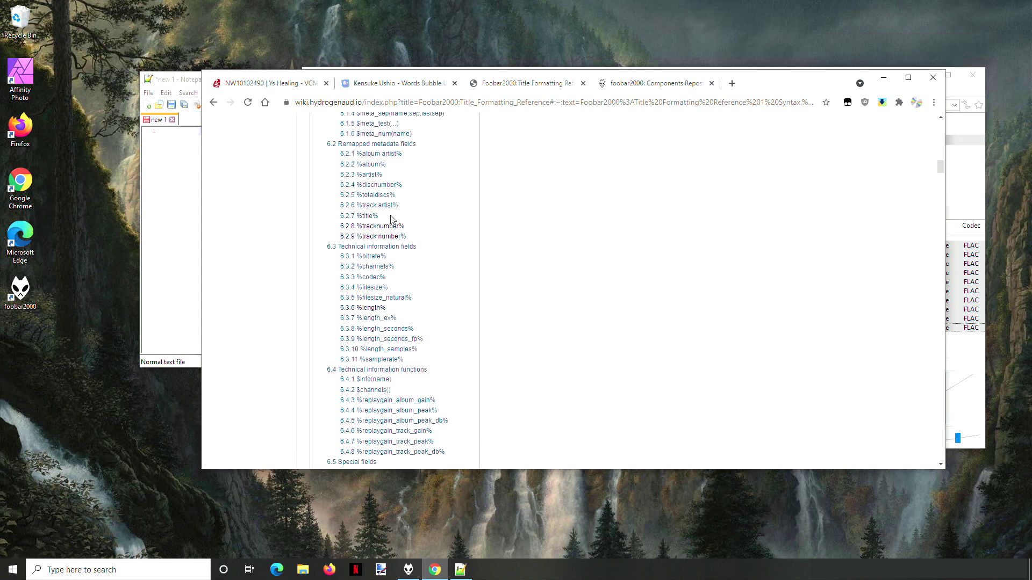
scroll(411, 234, up, 2)
scroll(414, 247, up, 2)
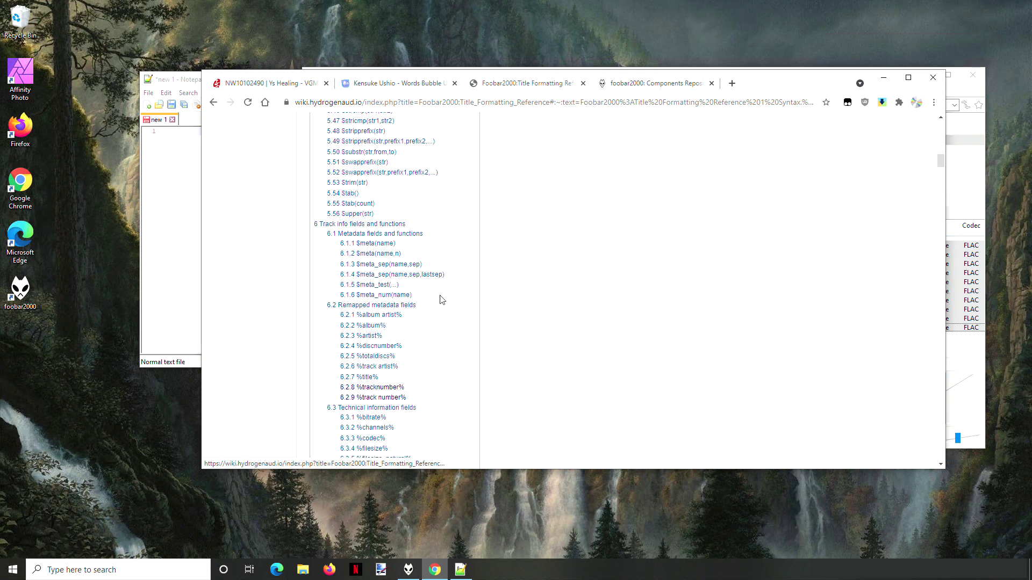
scroll(440, 299, down, 1)
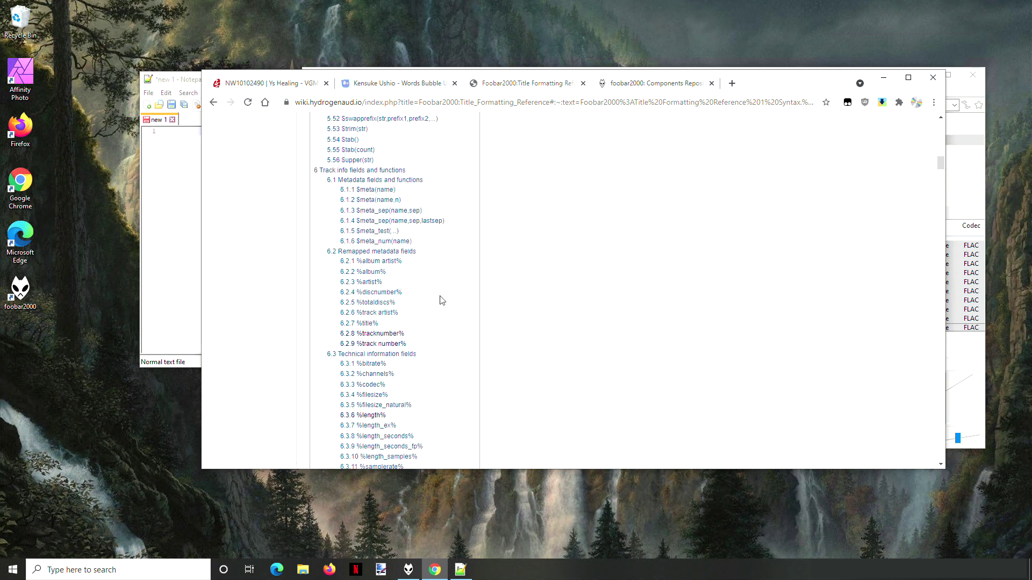
- Read the reference entries for %tracknumber%, %track number% and the track length fields
click(392, 336)
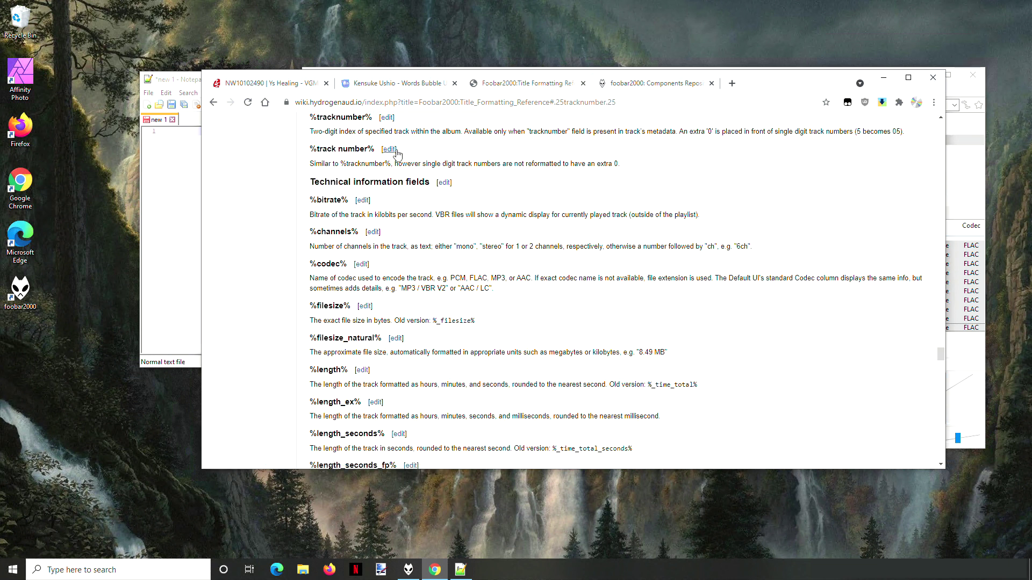
scroll(344, 141, up, 1)
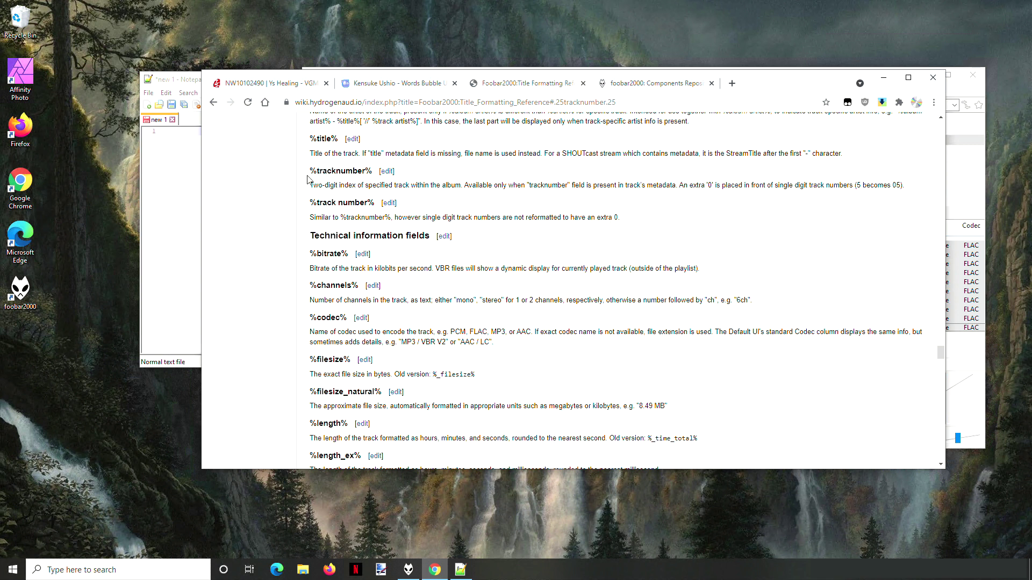
drag(310, 171, 375, 178)
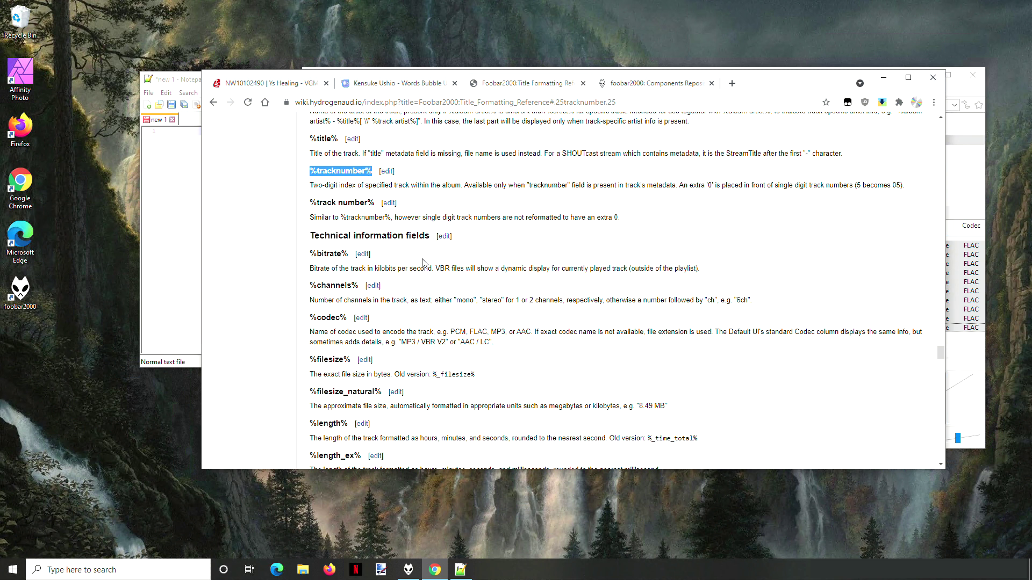
scroll(372, 345, down, 1)
scroll(372, 345, down, 1)
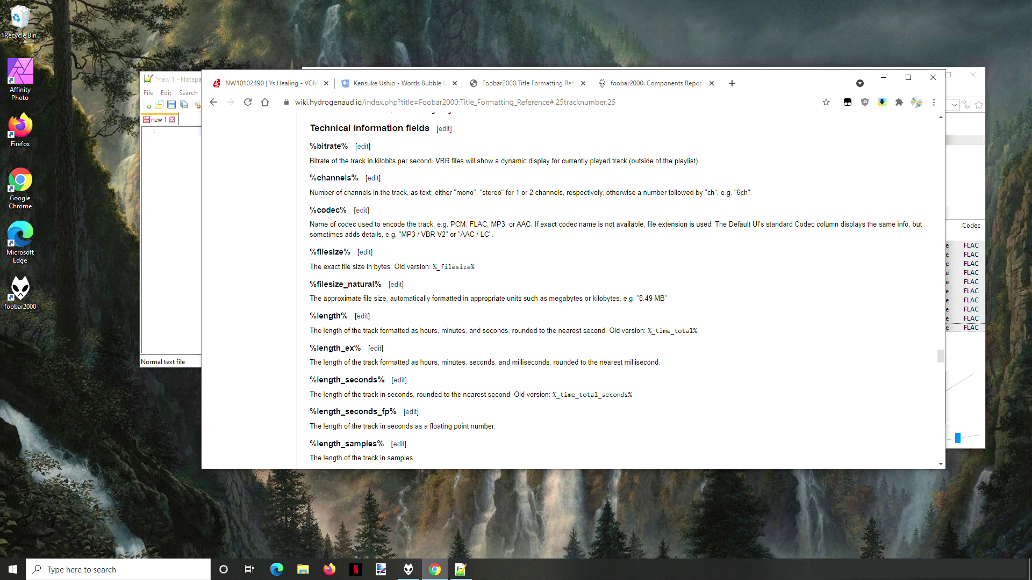
- Back in foobar2000, extend the Title+Length(Time) pattern with %title% and %length% enclosed in literal parentheses, and save the preferences
click(408, 570)
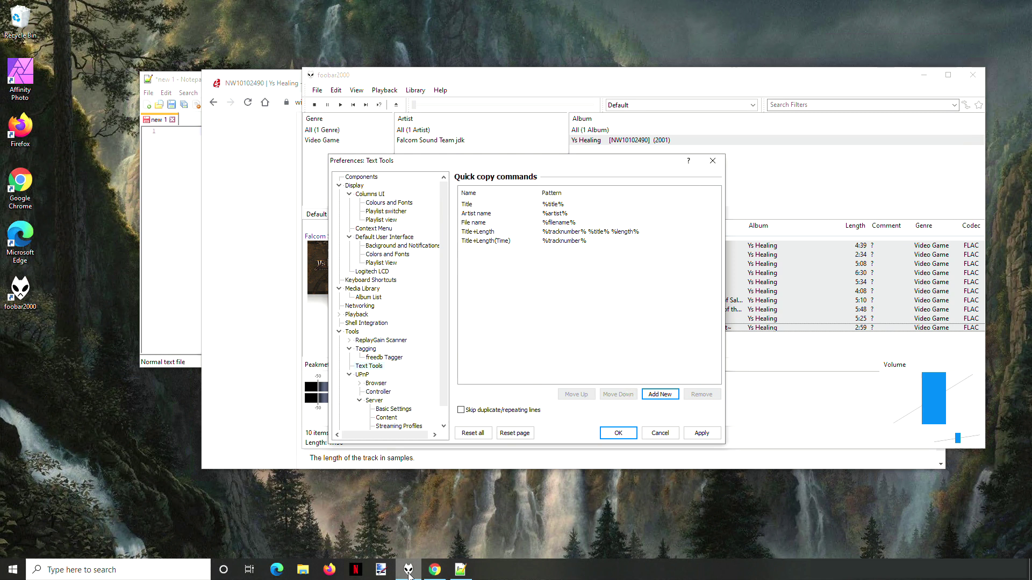
double_click(593, 242)
key(End)
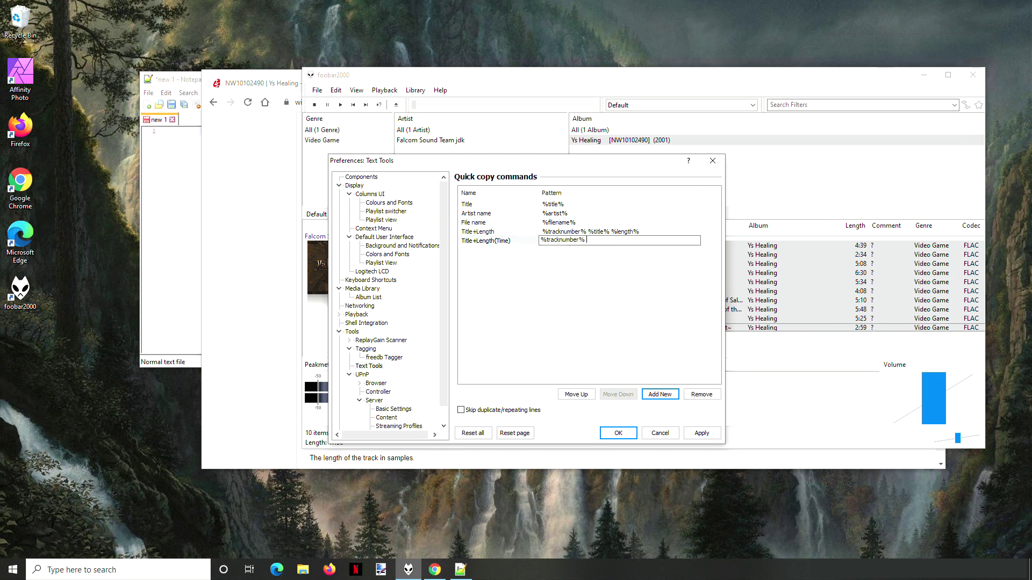
text(%title%)
text( %l)
text(eng)
text(th%)
text('()
text())
click(625, 433)
click(625, 434)
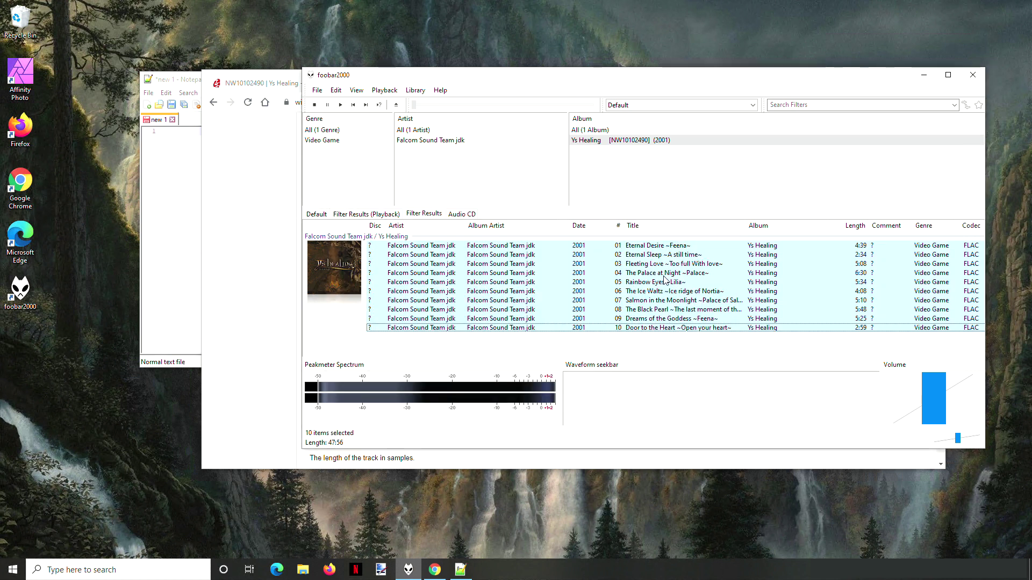
- Copy the selected tracks' details with the Title+Length(Time) command and paste the tracklist into the empty Notepad++ document
right_click(640, 264)
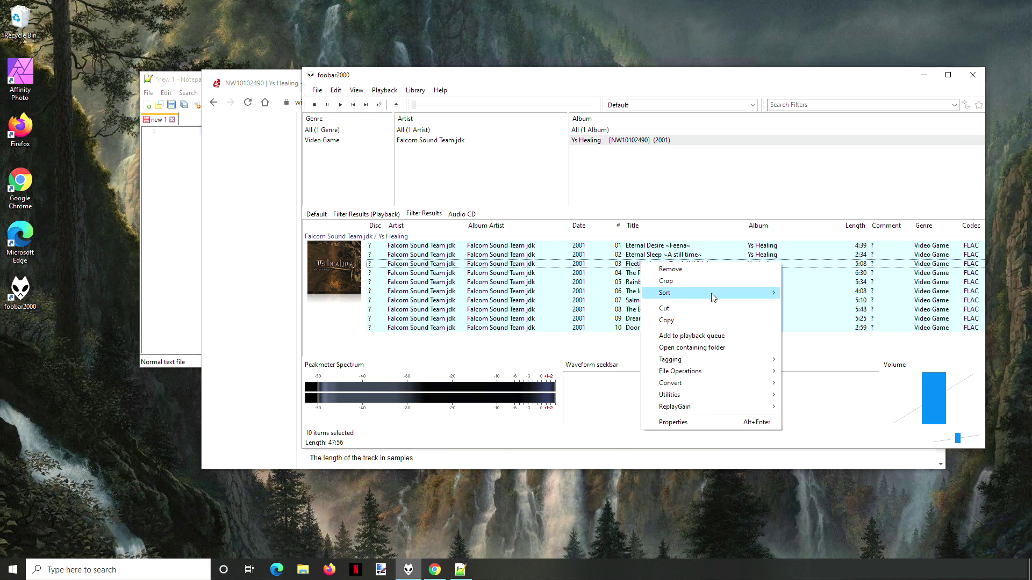
mouse_move(685, 396)
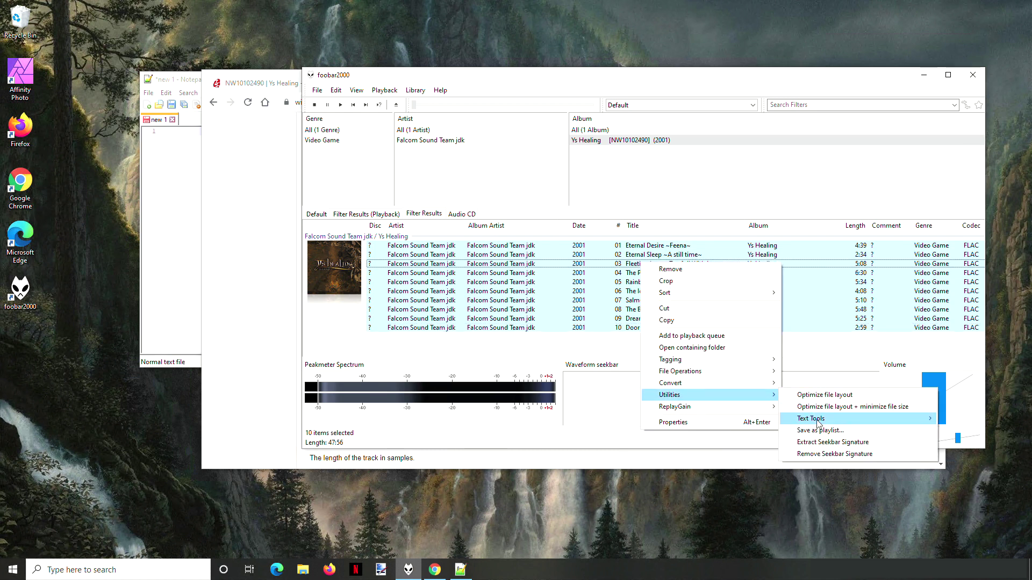
mouse_move(817, 418)
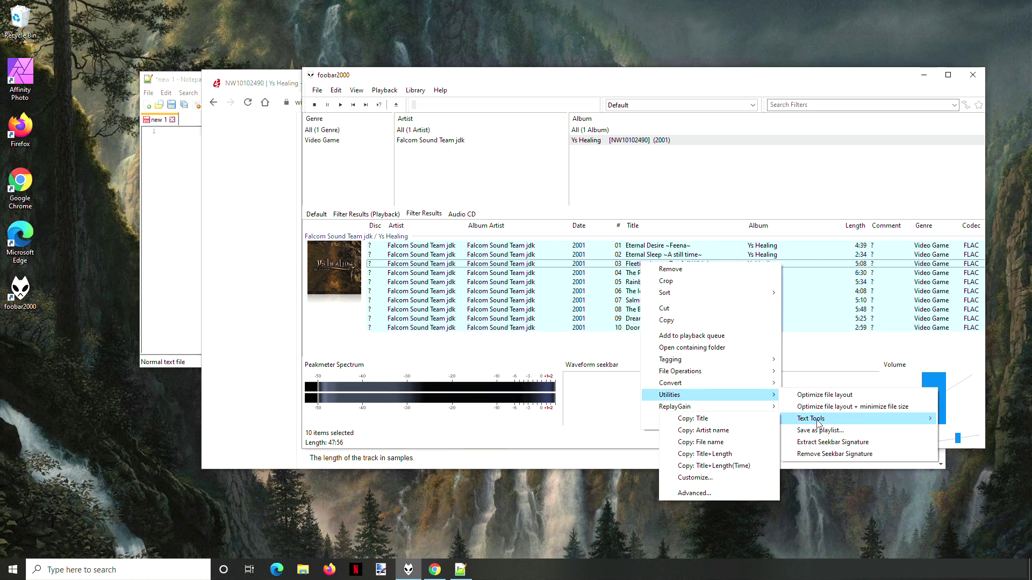
click(732, 466)
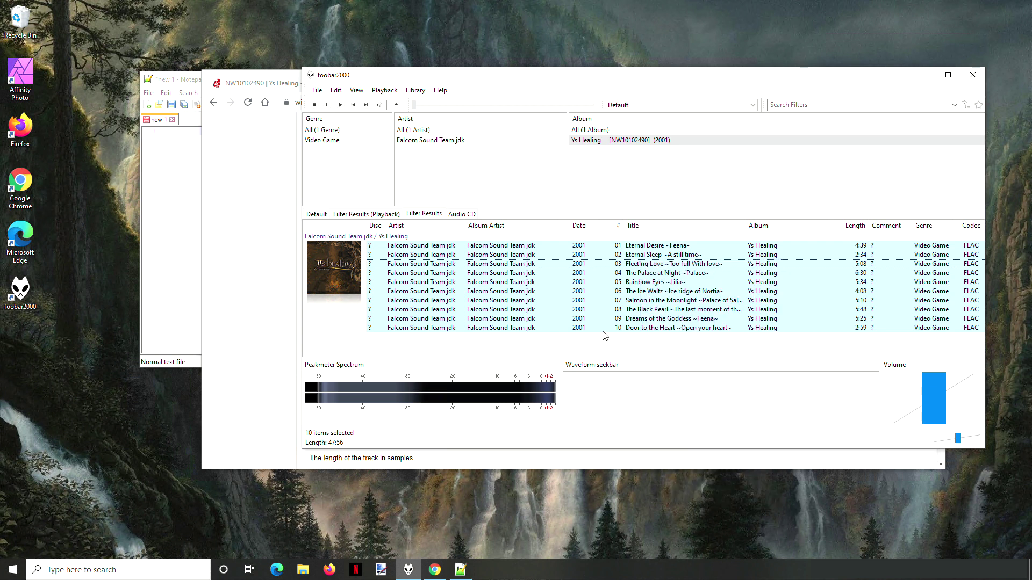
click(176, 142)
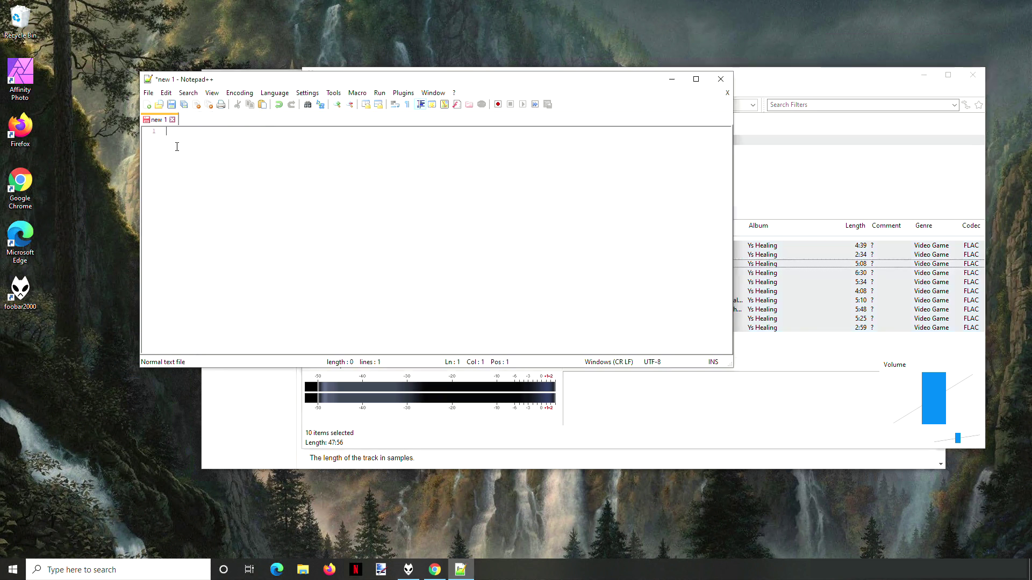
key(ctrl+v)
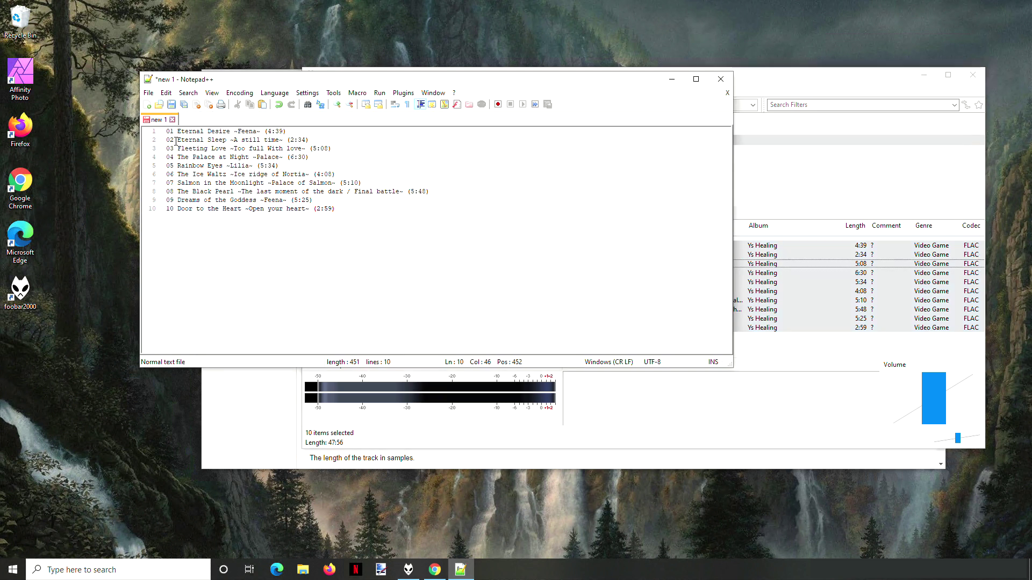